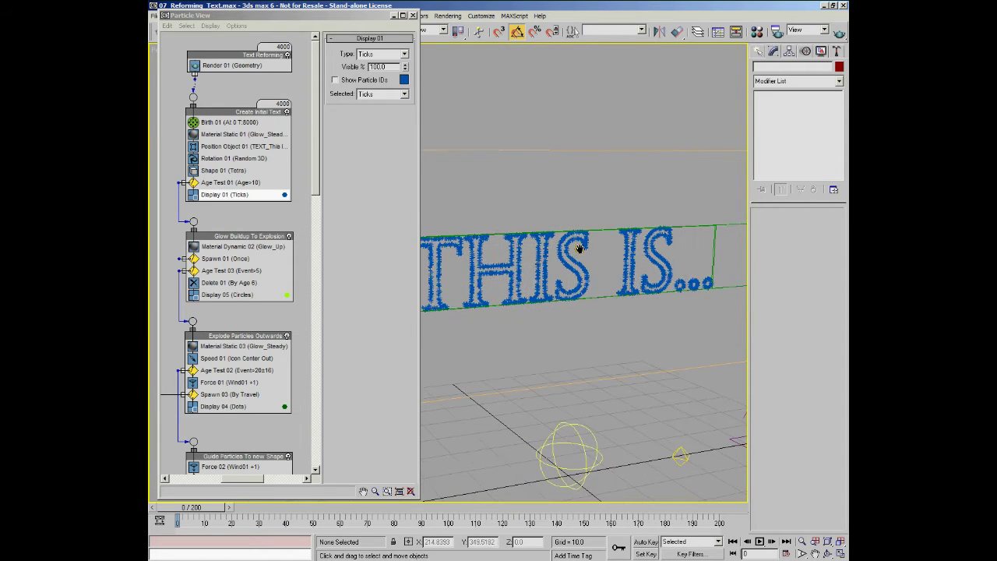
Show the Material Static 01 settings in the Create Initial Text event and open the Material Editor beside them
left_click(241, 136)
left_click(238, 146)
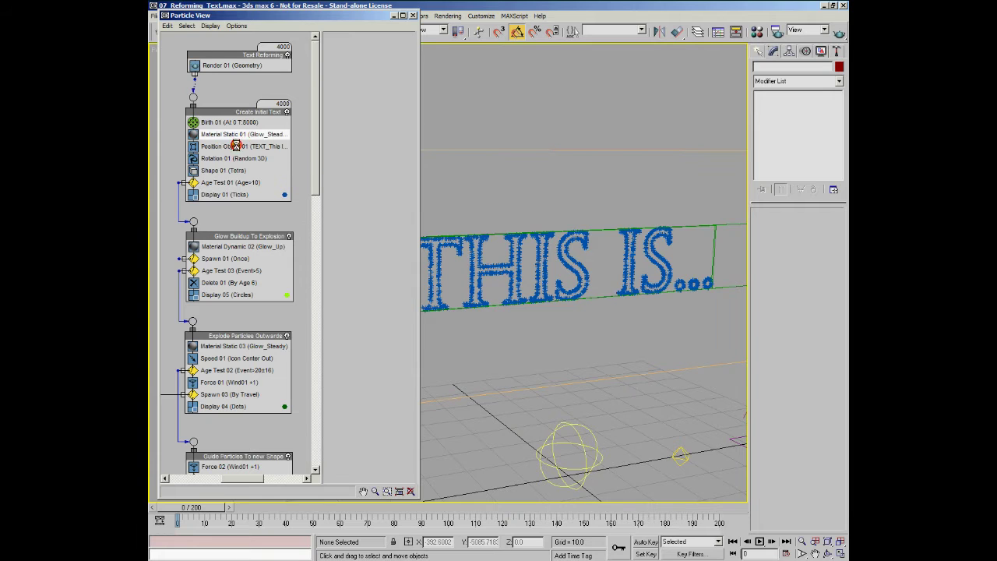
left_click(248, 135)
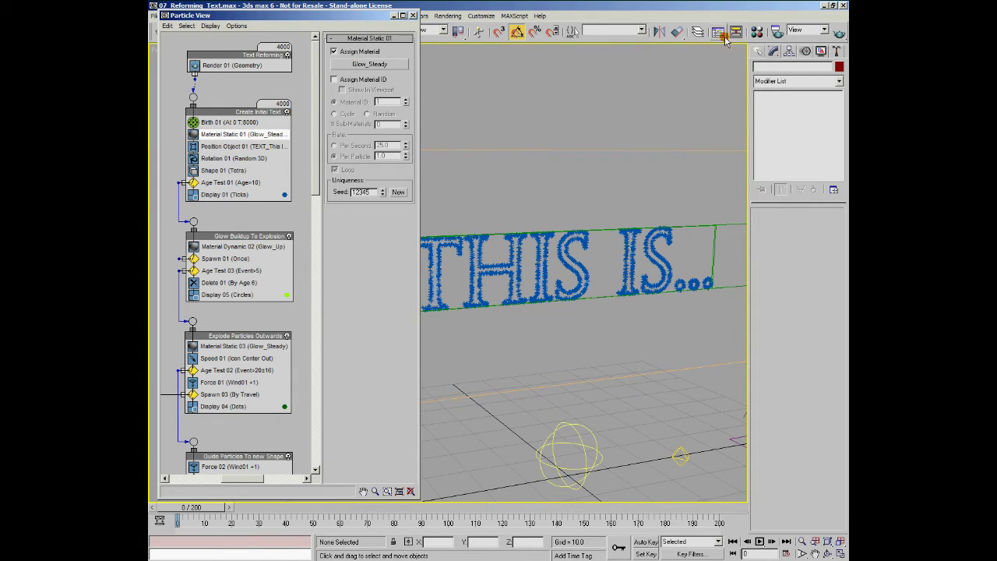
left_click(759, 33)
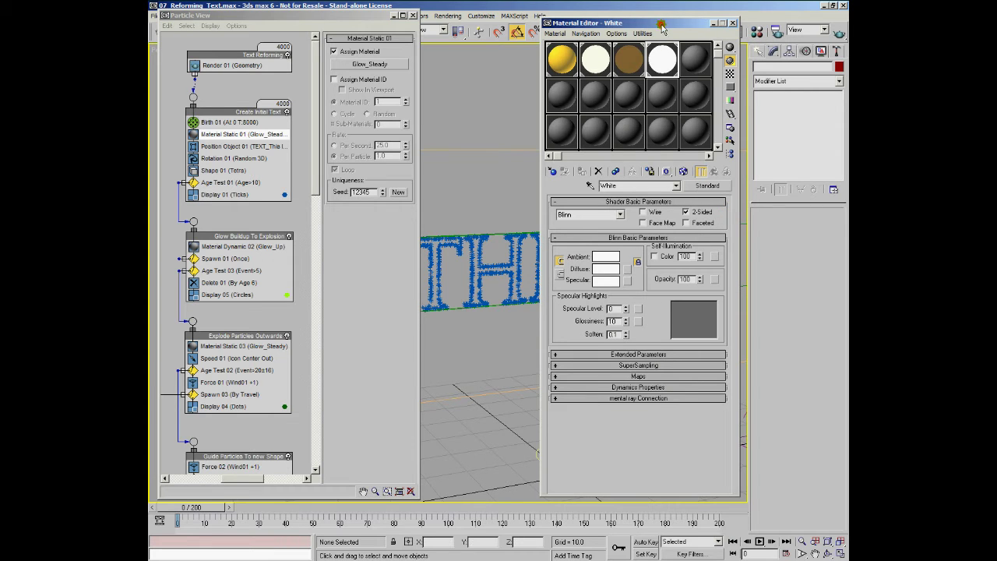
left_click_drag(666, 28, 651, 56)
Examine the White material, including its basic parameters and expanded map slots
left_click(567, 98)
left_click(631, 111)
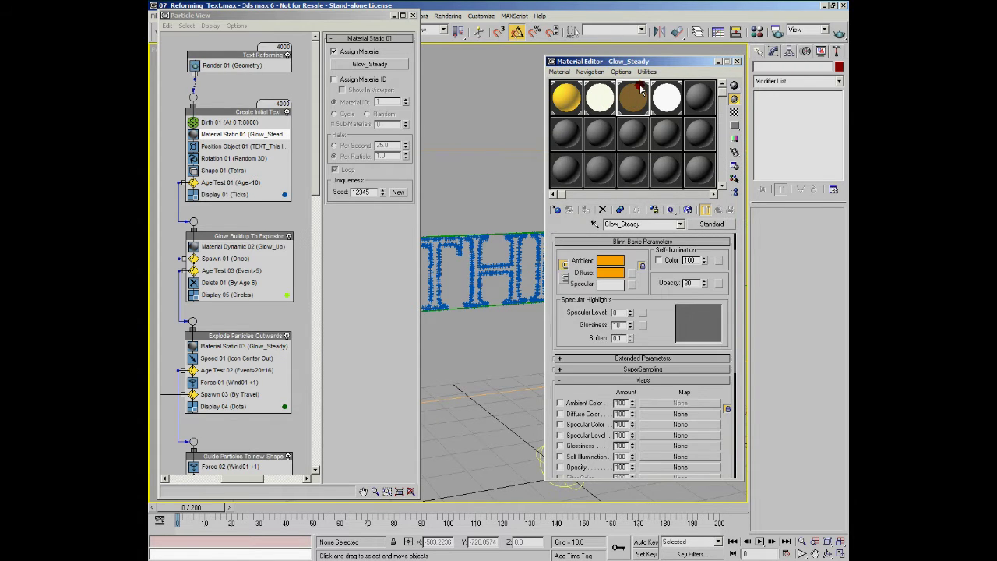
left_click(664, 100)
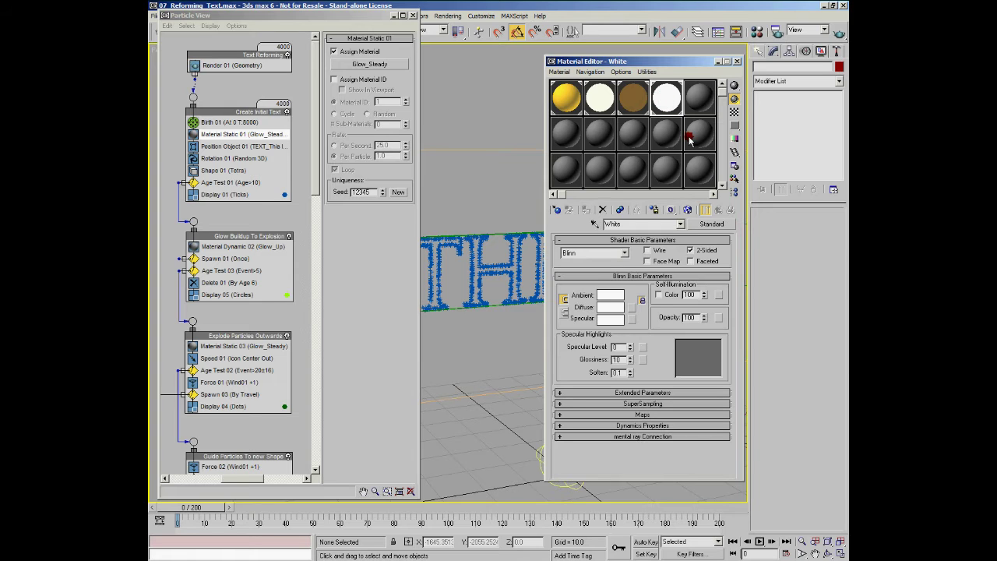
left_click(653, 414)
left_click_drag(659, 250, 678, 289)
mouse_move(662, 248)
left_mouse_down()
mouse_move(674, 402)
mouse_move(661, 246)
left_mouse_up()
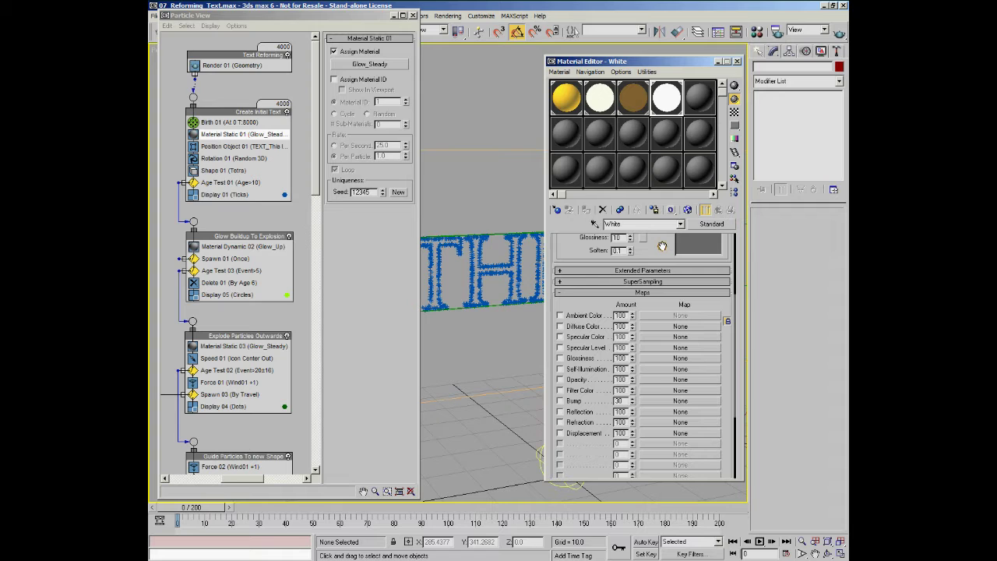
Compare Glow_Steady with White, checking its colors, opacity and advanced transparency type
left_click(633, 97)
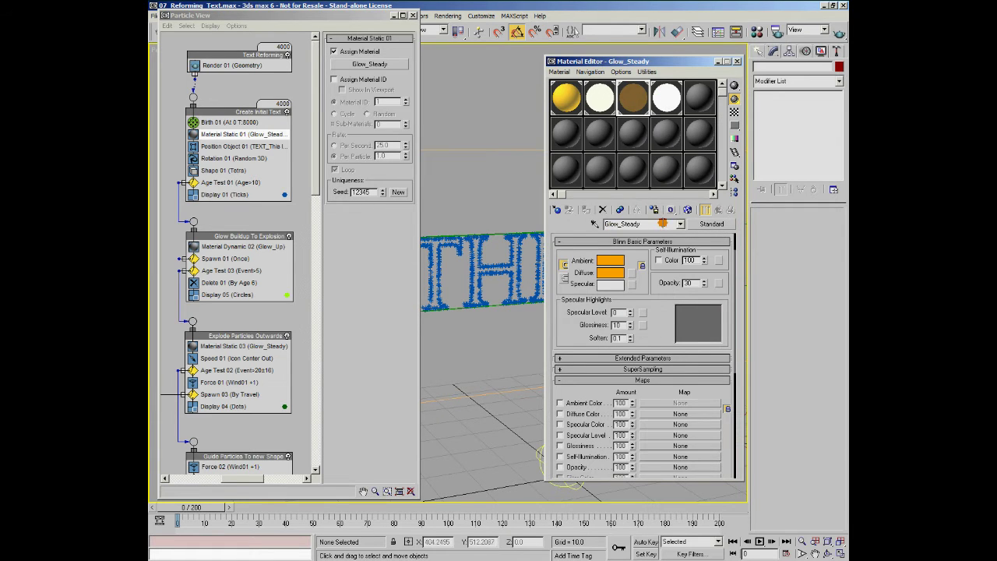
left_click_drag(656, 328, 680, 362)
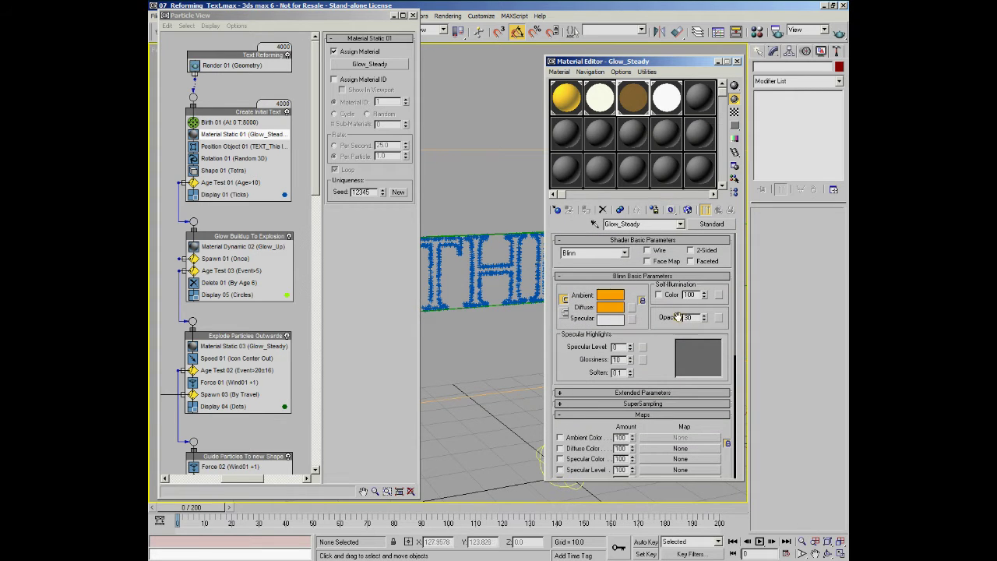
left_click(668, 99)
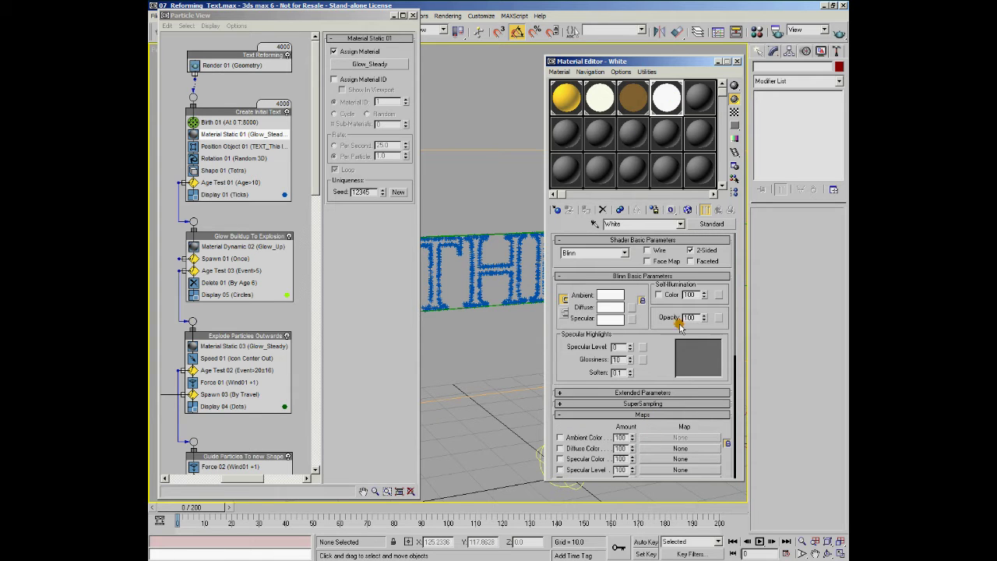
left_click(637, 105)
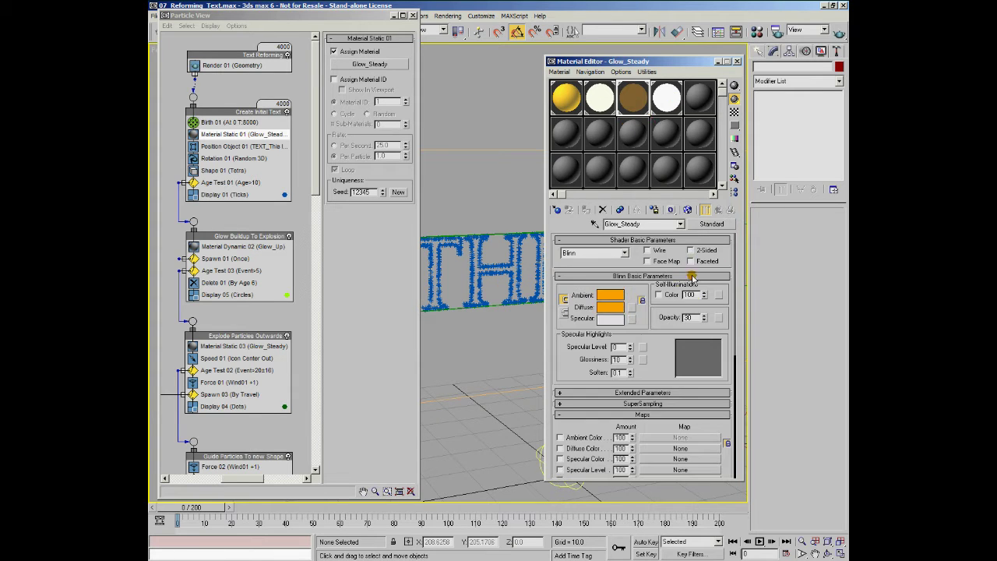
left_click(654, 392)
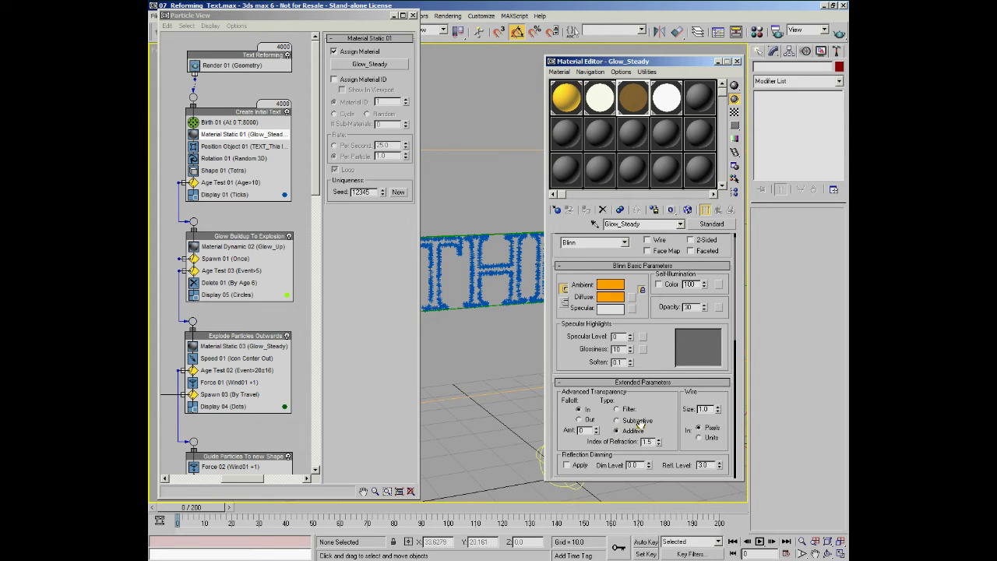
left_click(642, 99)
left_click(653, 385)
left_click_drag(659, 357, 660, 413)
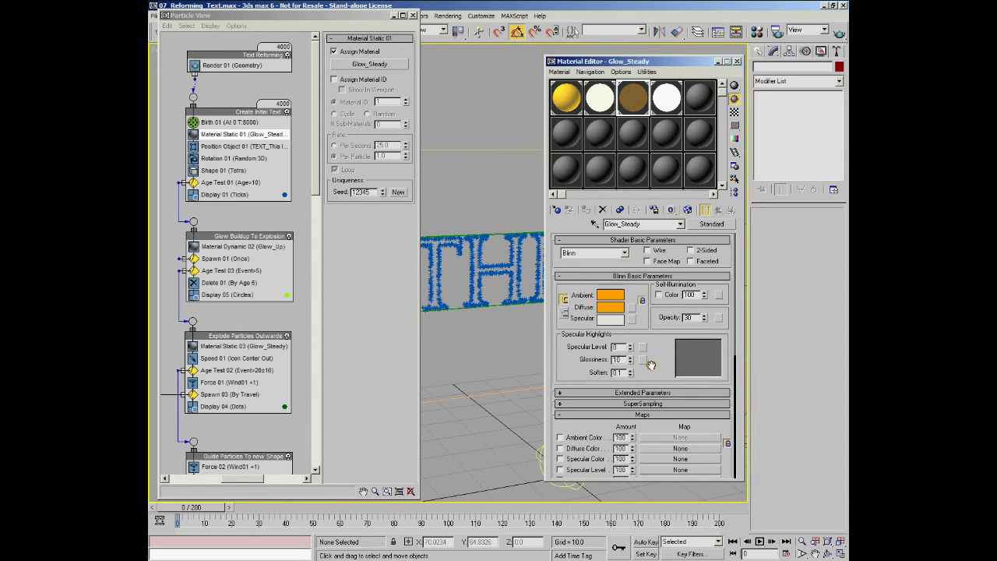
Inspect the Particle Age maps in the Glow_Down material's Diffuse Color and Self-Illumination slots
left_click(605, 100)
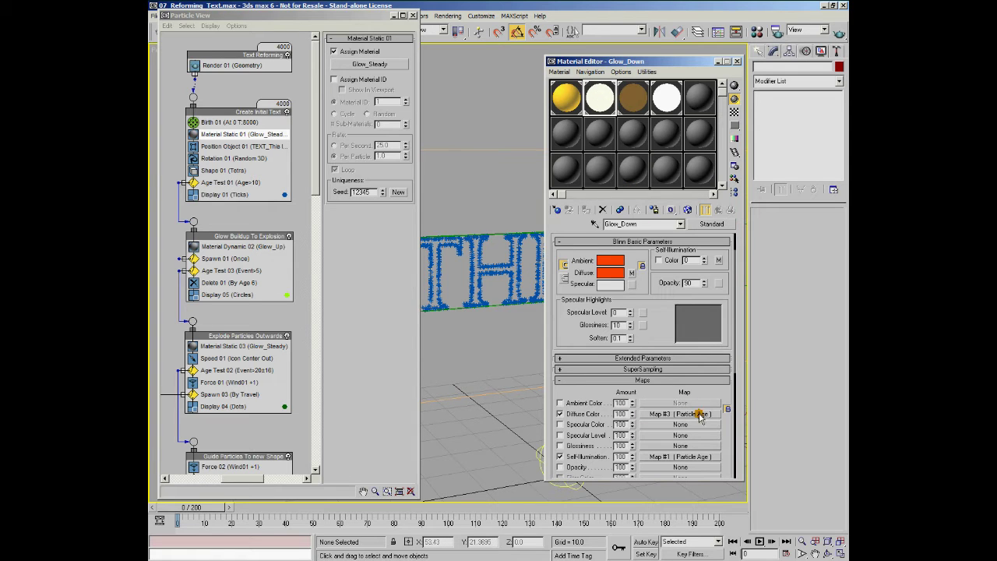
left_click(676, 415)
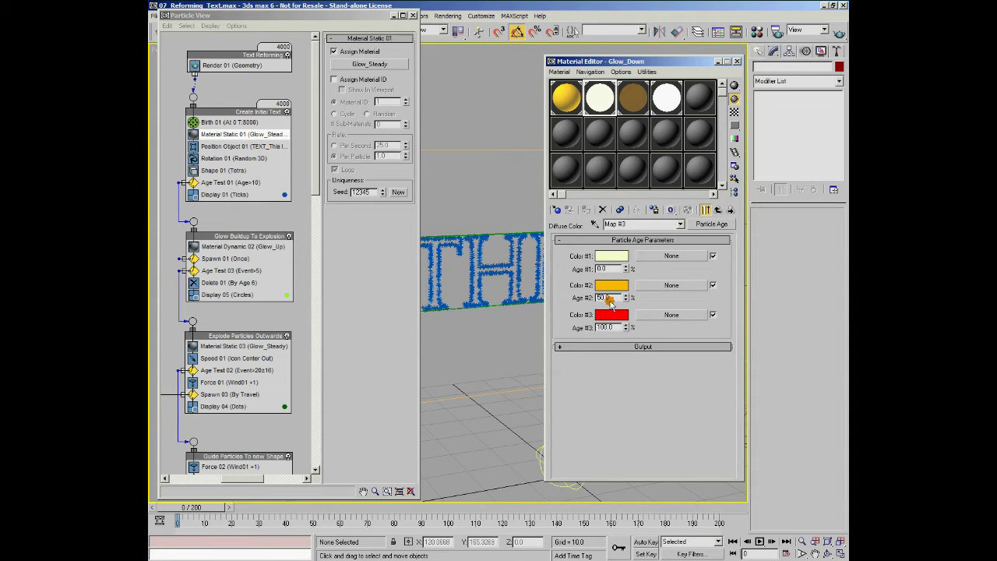
left_click(718, 211)
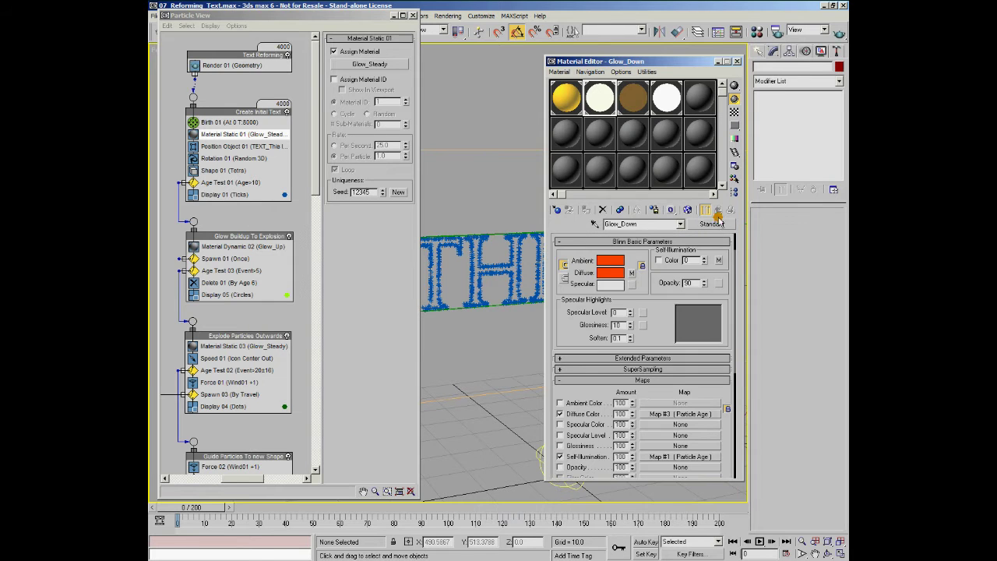
left_click(672, 457)
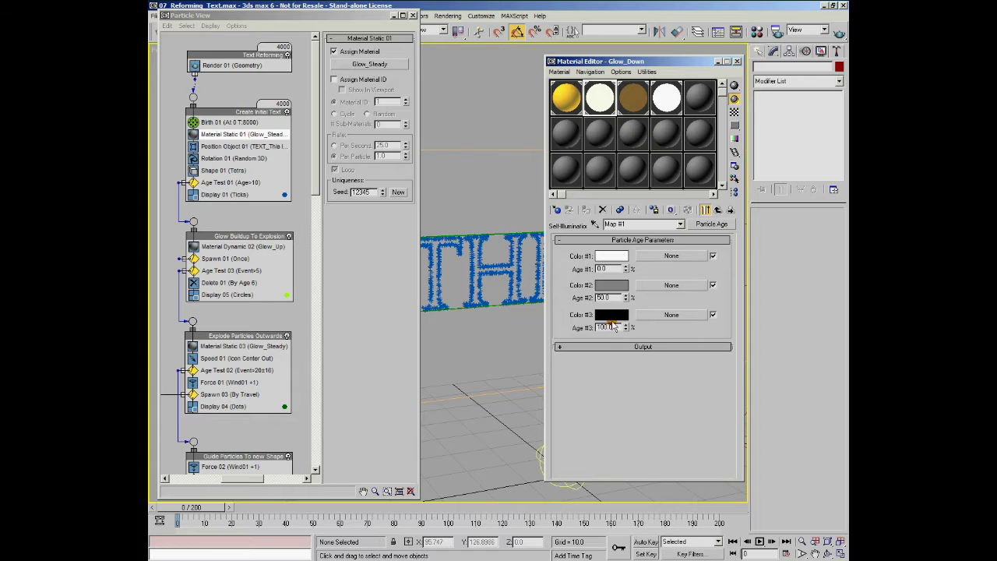
left_click(718, 210)
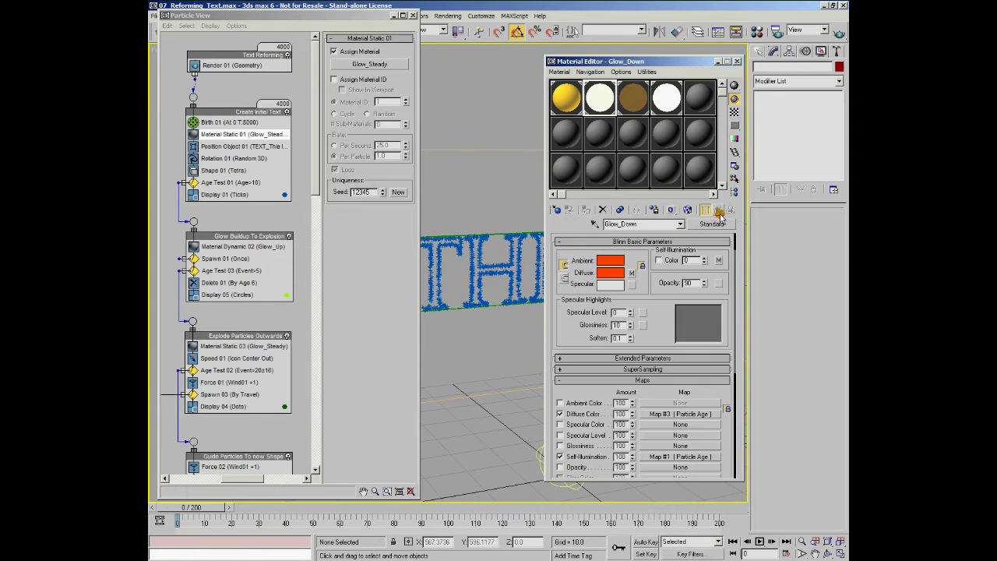
left_click(657, 359)
left_click(658, 334)
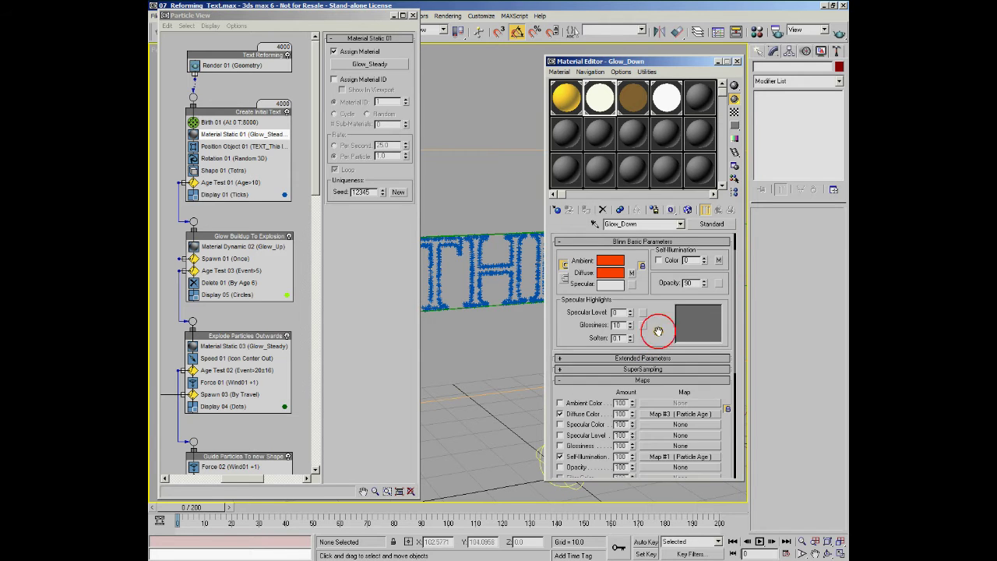
left_click_drag(658, 332, 656, 351)
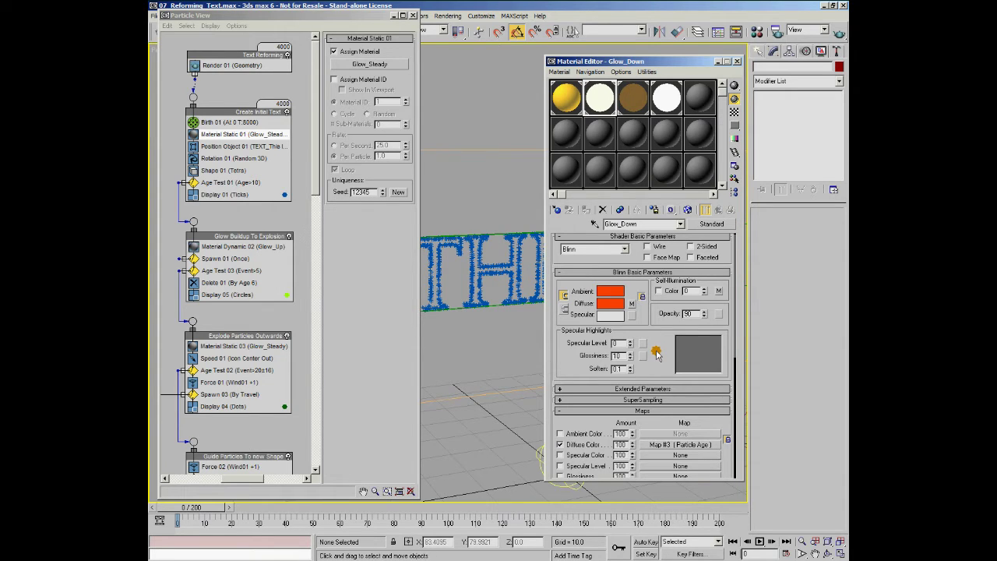
Inspect the Glow_Up material's Diffuse Color Particle Age map, checking its three age colors
left_click(569, 110)
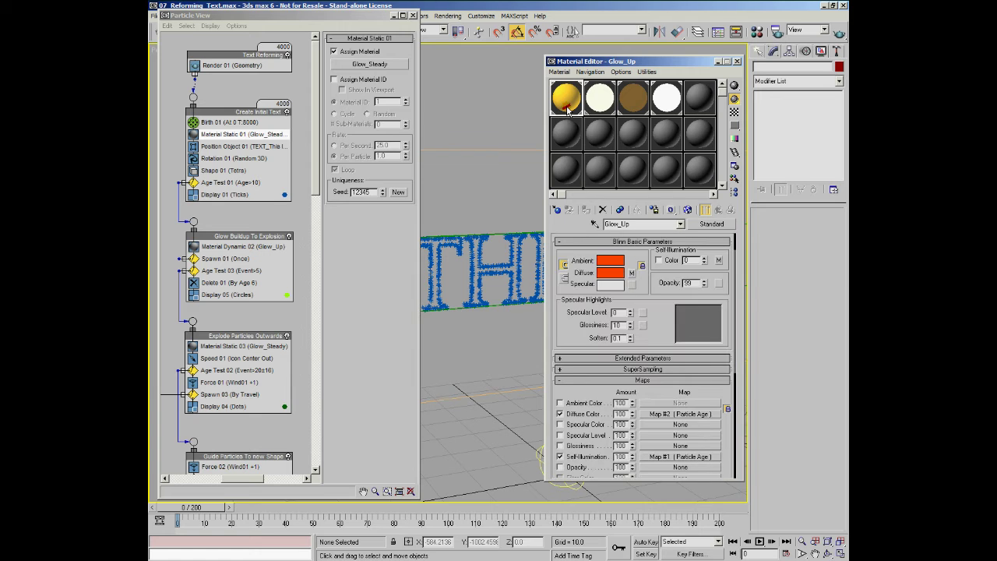
left_click_drag(571, 113, 662, 407)
left_click(663, 417)
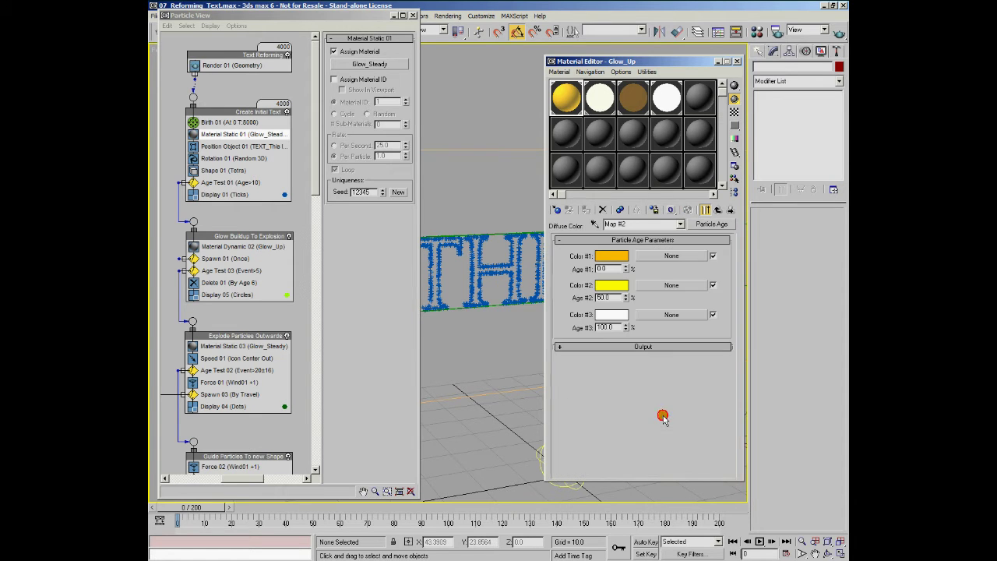
left_click_drag(600, 256, 620, 320)
left_click_drag(617, 320, 619, 320)
left_click(718, 210)
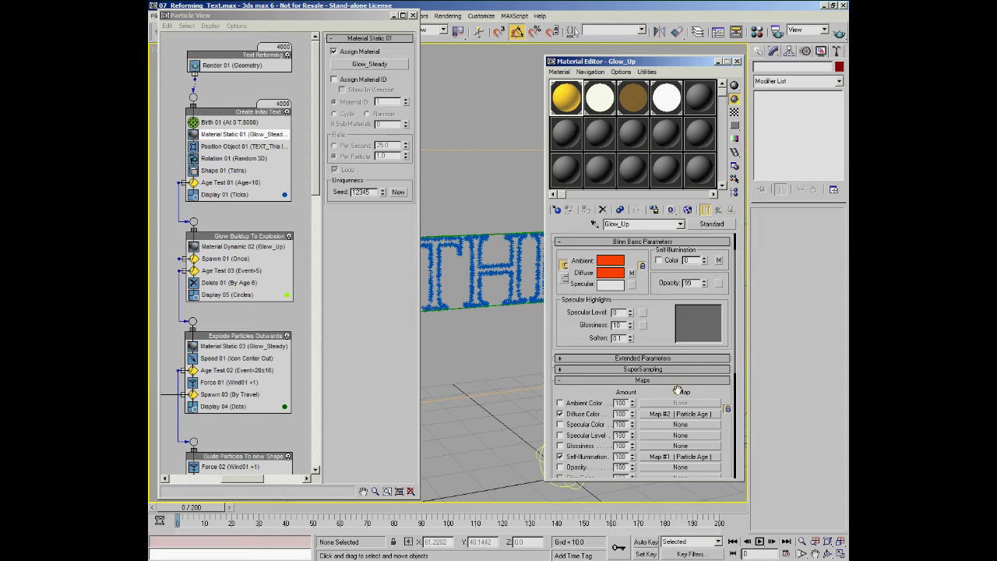
Inspect the Glow_Up material's Self-Illumination Particle Age map, return to the parent material and close the Material Editor
scroll(678, 391, "down", 2)
left_click(658, 416)
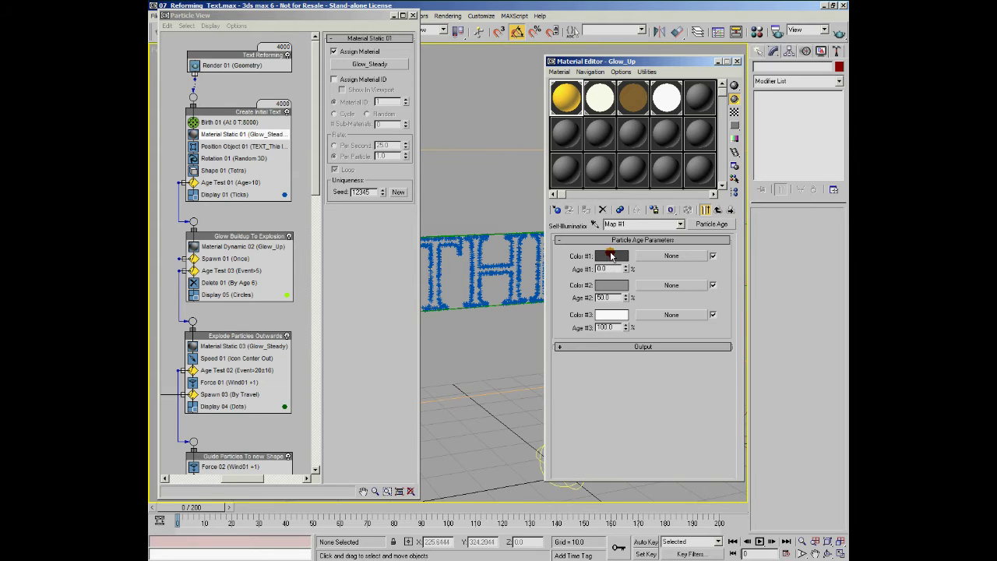
left_click_drag(614, 255, 700, 306)
left_click(717, 210)
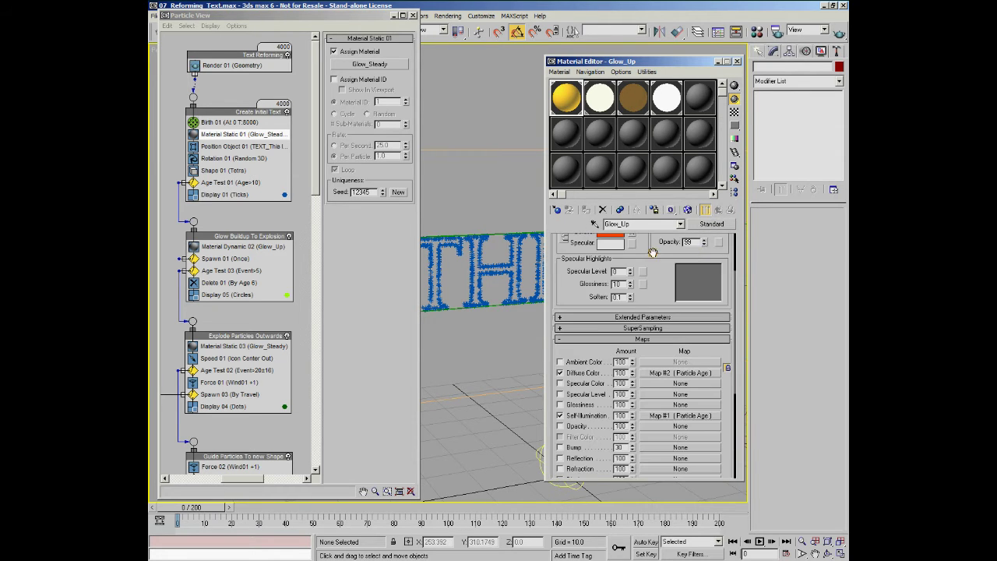
left_click(642, 404)
left_click(737, 62)
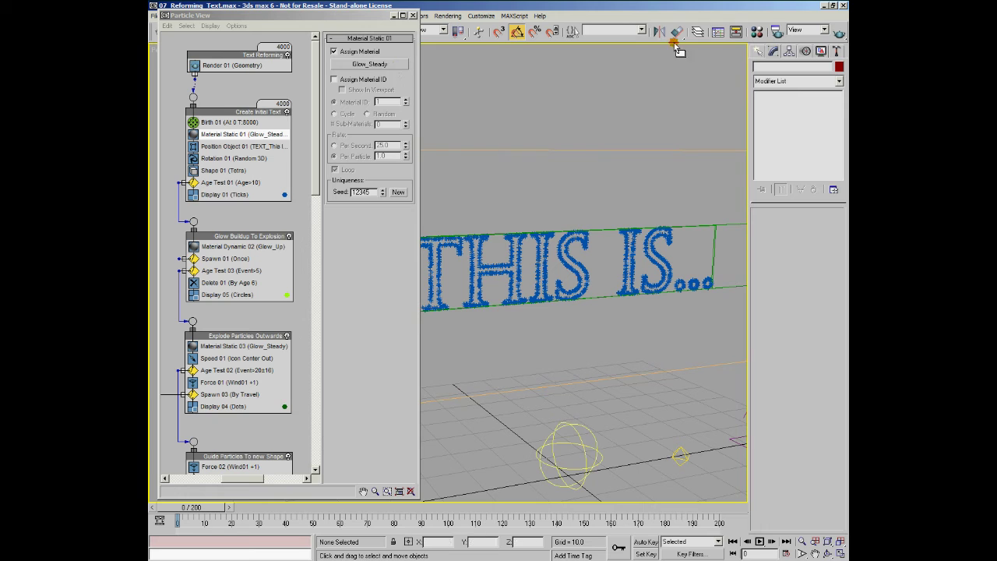
Reopen the Material Editor for another look at Glow_Steady and close it
left_click(756, 32)
left_click(630, 102)
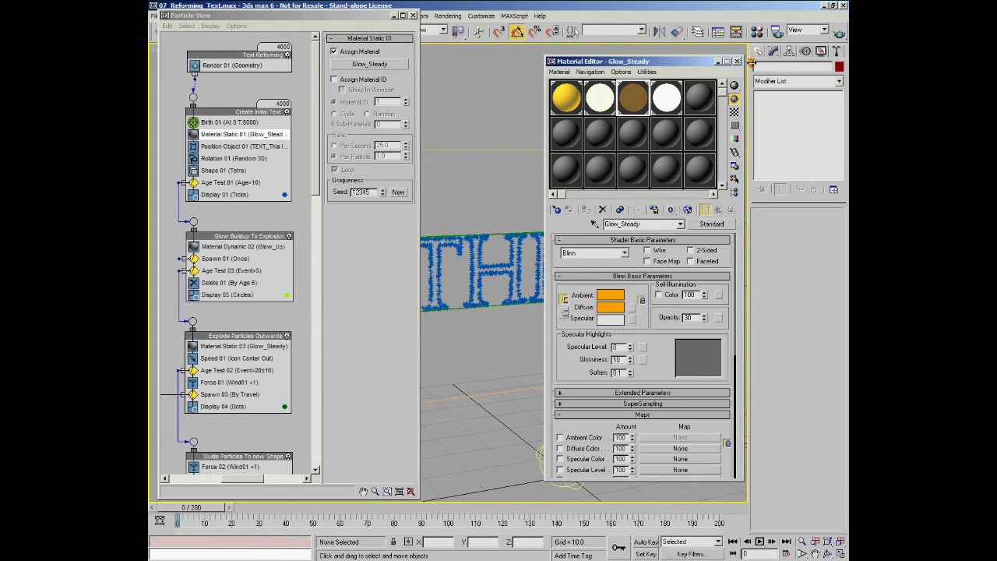
left_click(737, 61)
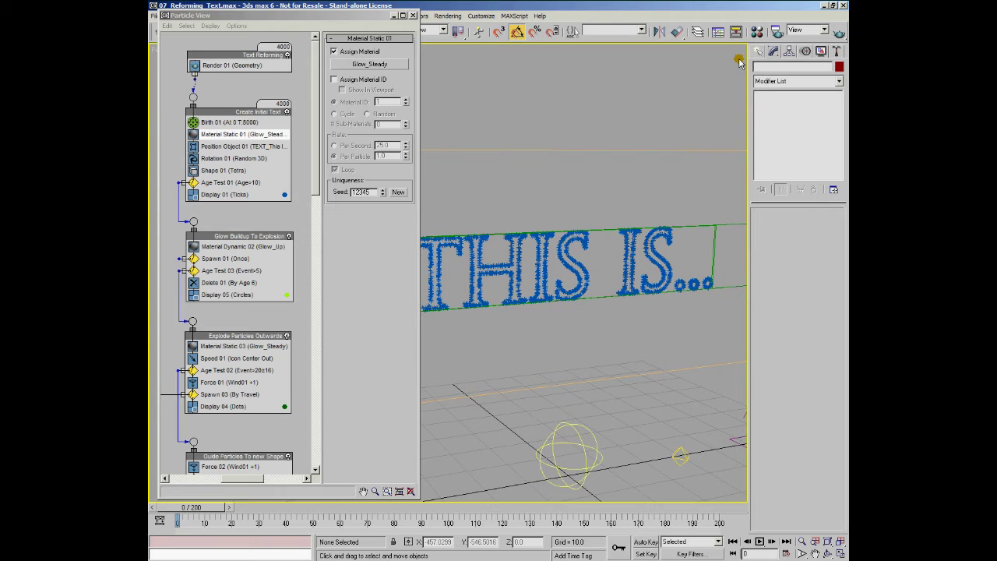
Examine the Position Object 01, Rotation 01 and Shape 01 settings in the Create Initial Text event
left_click(234, 147)
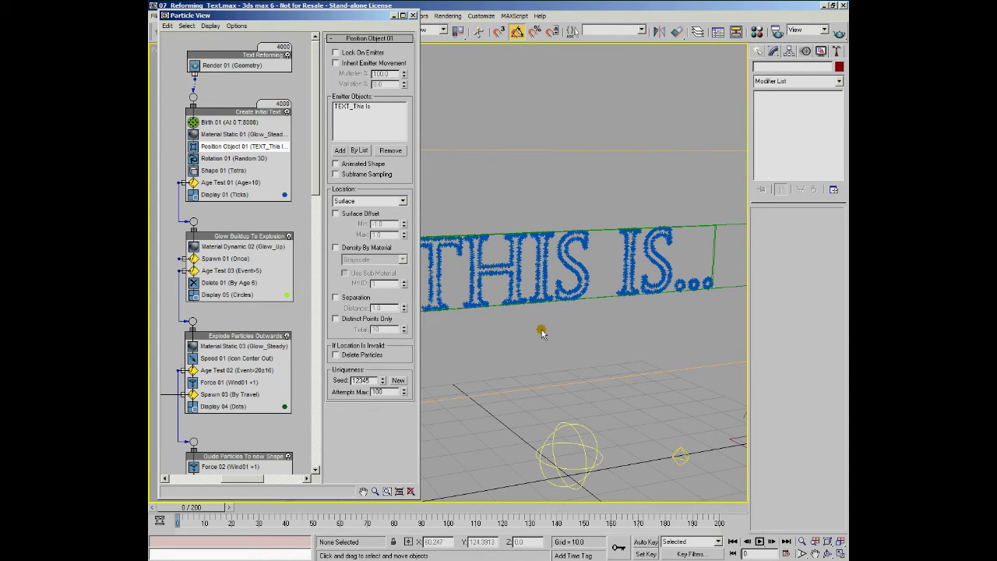
left_click(236, 159)
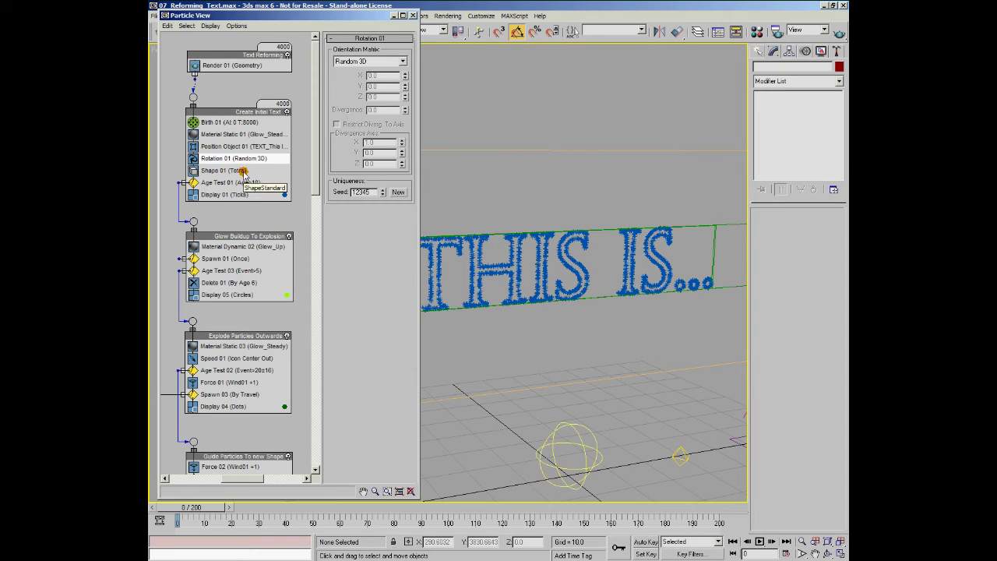
left_click(244, 172)
left_click(235, 159)
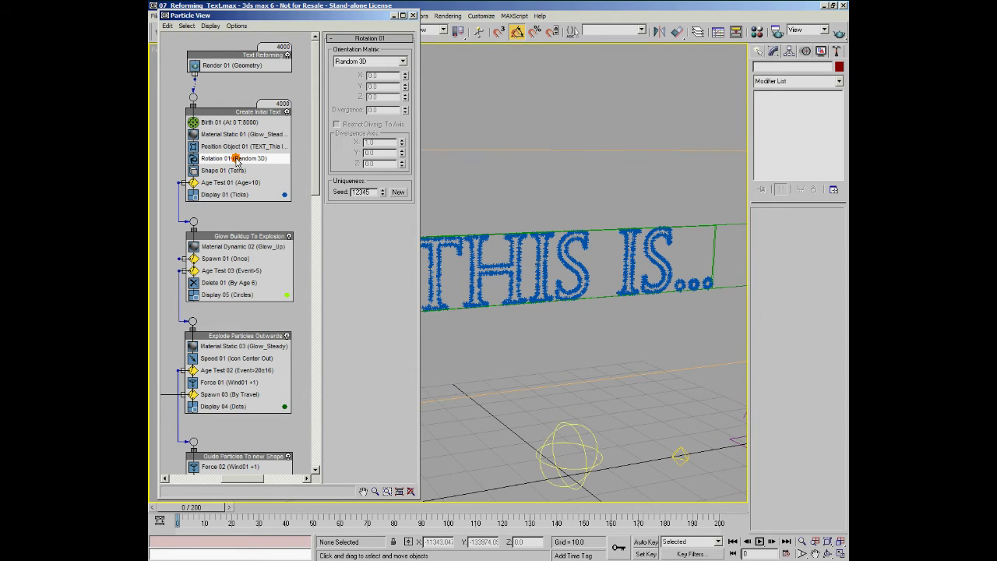
left_click(237, 171)
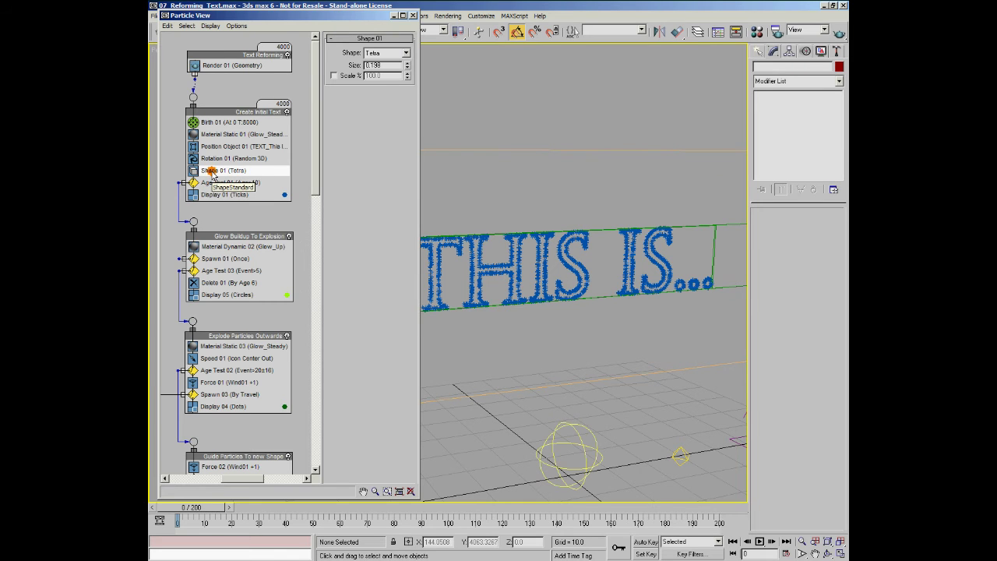
left_click(211, 160)
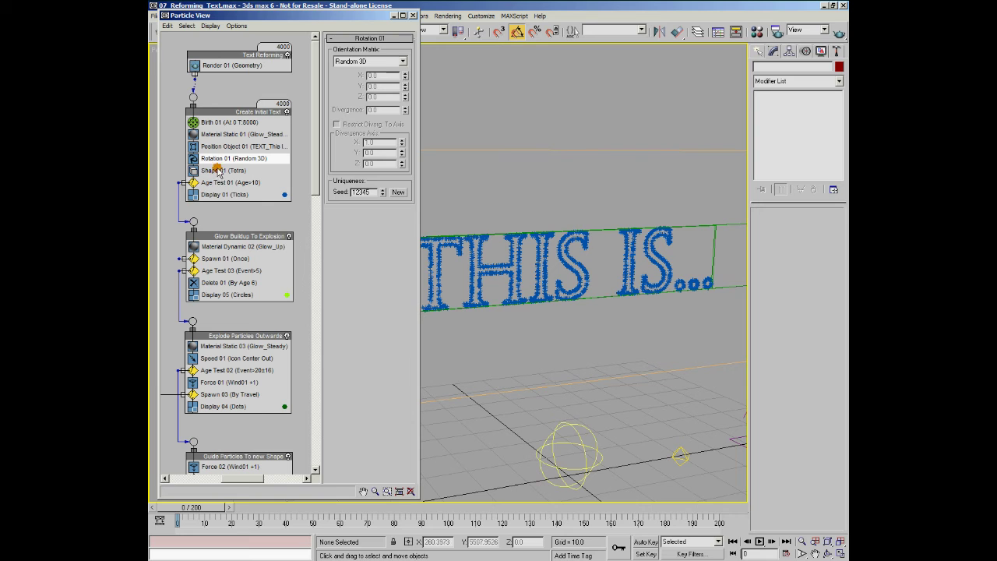
left_click(219, 147)
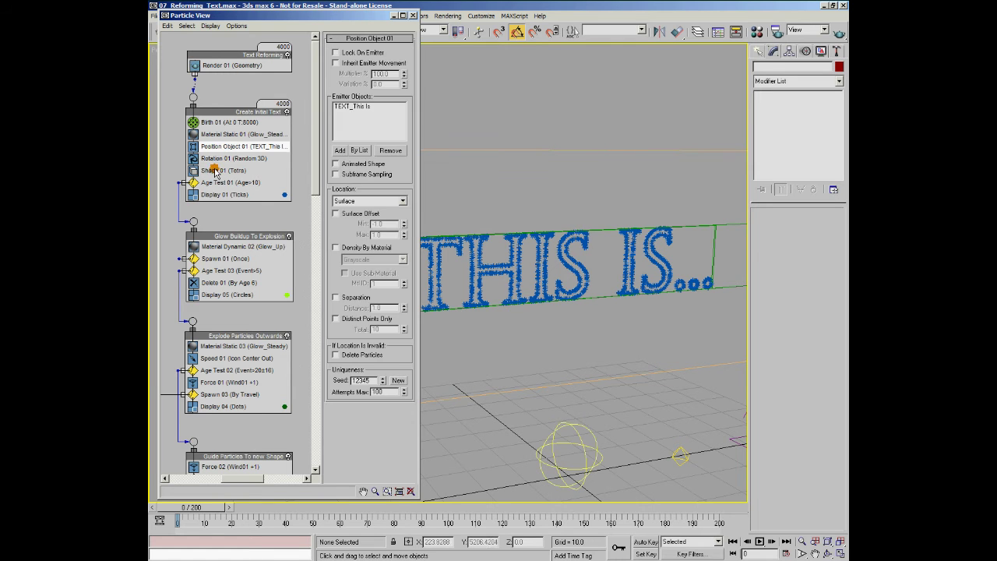
left_click(215, 169)
left_click(215, 160)
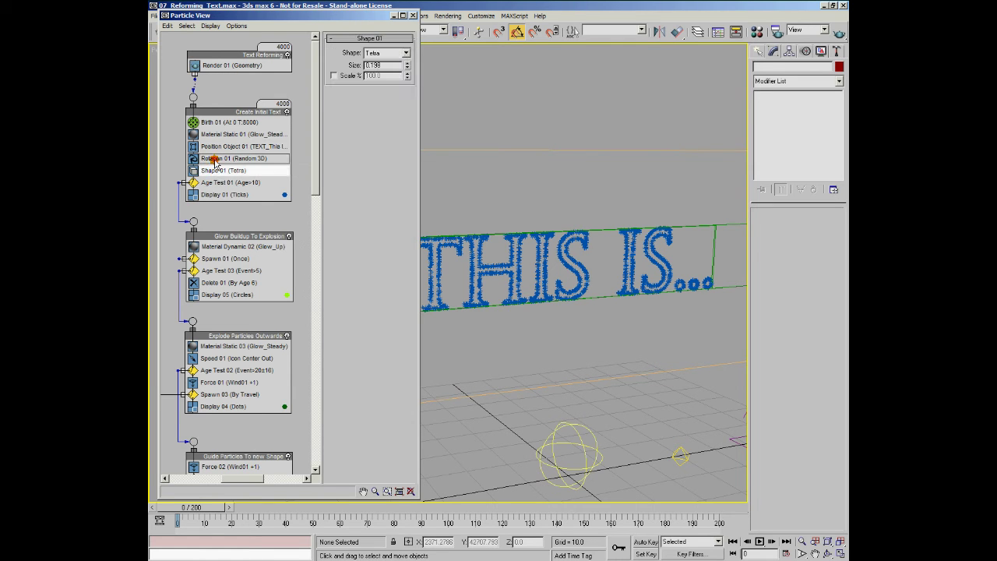
Review the Create Initial Text operators in order, from Material Static 01 through Position Object 01 to Rotation 01
left_click(215, 136)
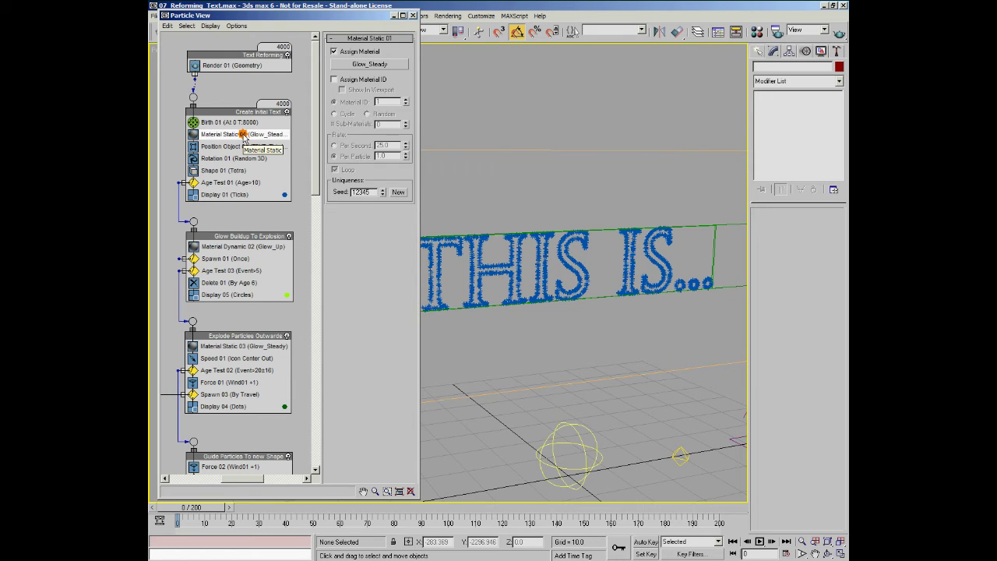
left_click(235, 148)
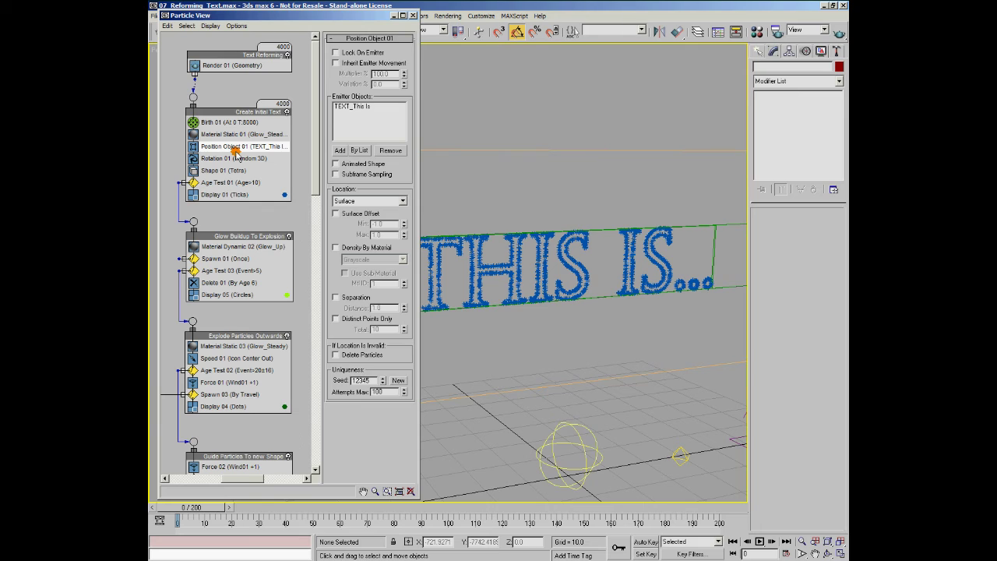
left_click(235, 158)
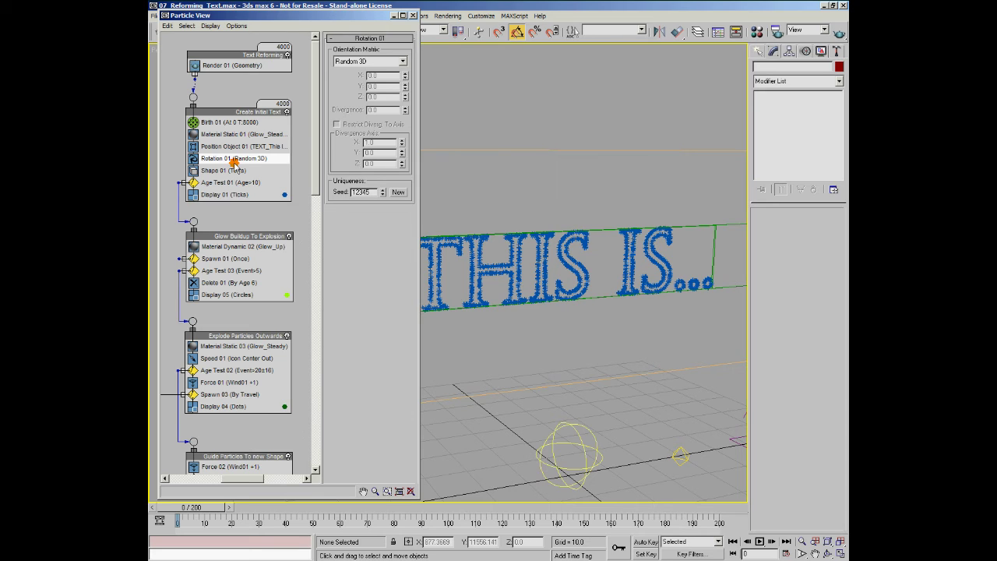
Turn Position Object 01 off and back on, and disable Rotation 01 in the Create Initial Text event
left_click(193, 147)
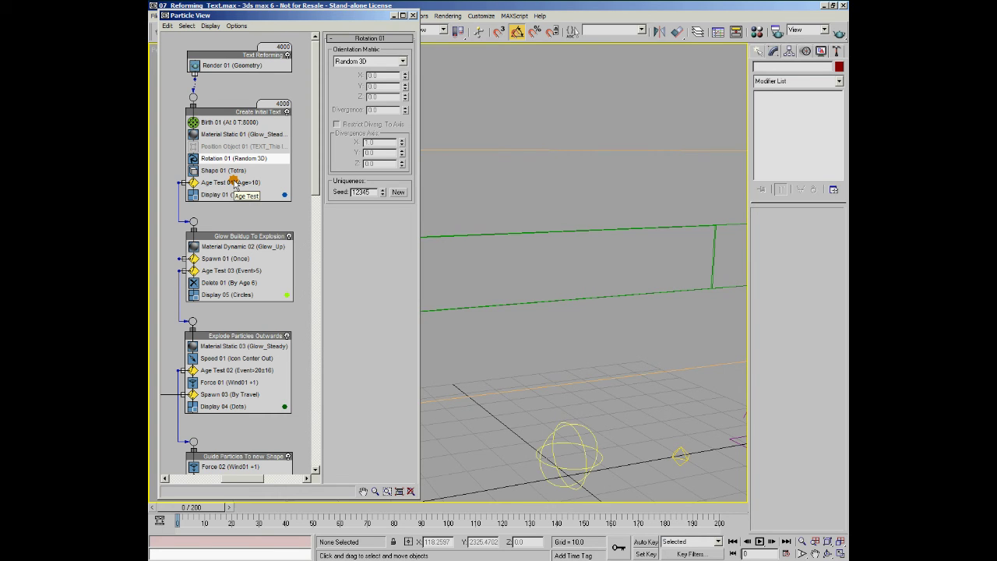
left_click(193, 147)
left_click(194, 159)
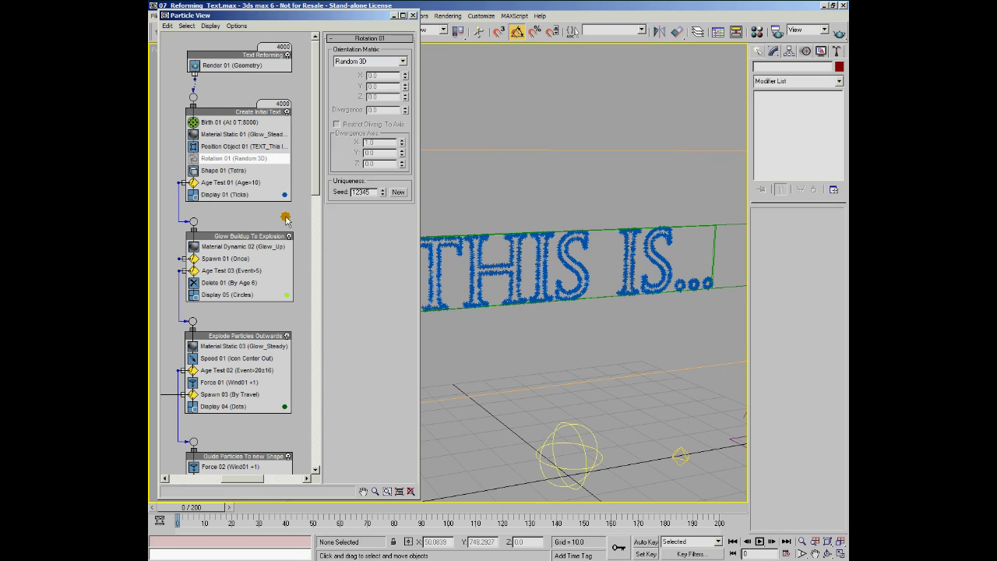
Show the Age Test 01 settings in the Create Initial Text event
left_click(209, 183)
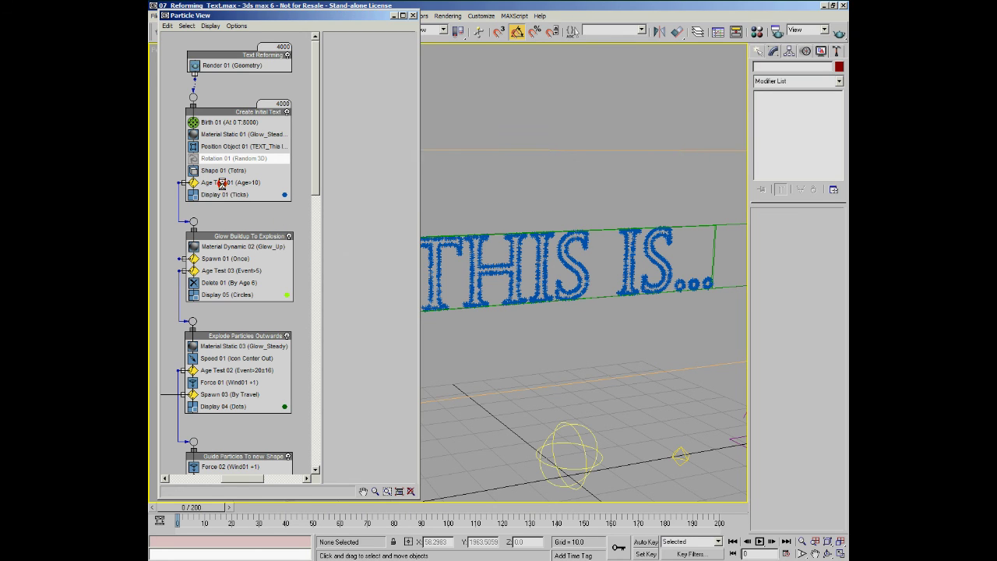